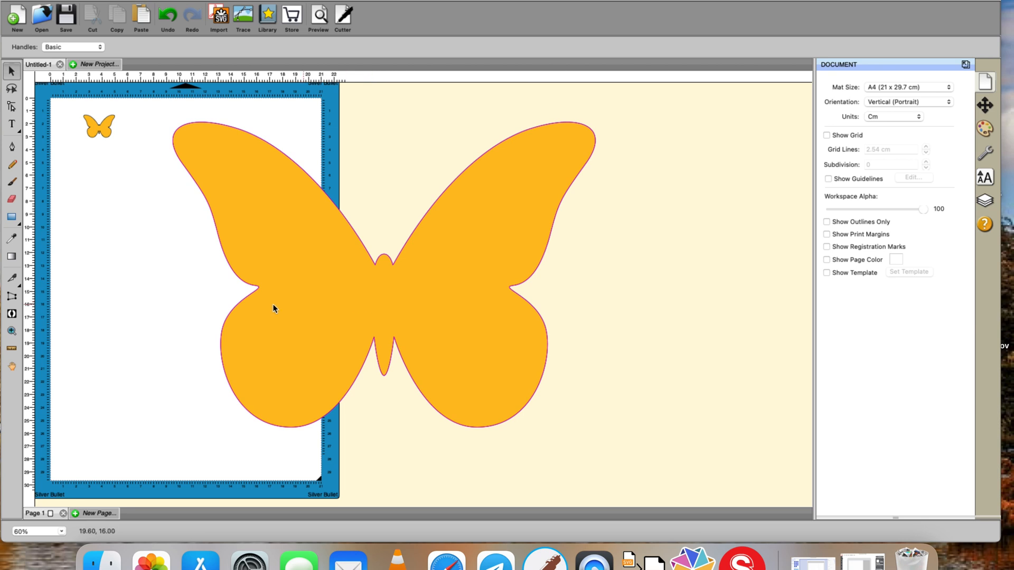
Step: Add the text "Hello" on the empty workspace beside the large butterfly
left_click(12, 123)
left_click(12, 124)
left_click(561, 297)
type("Hello")
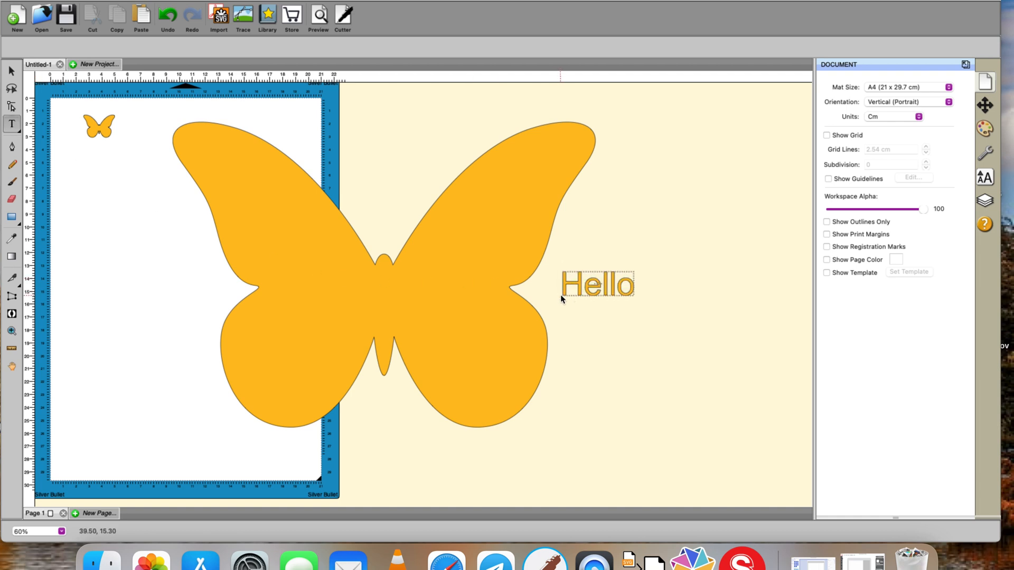
key("Escape")
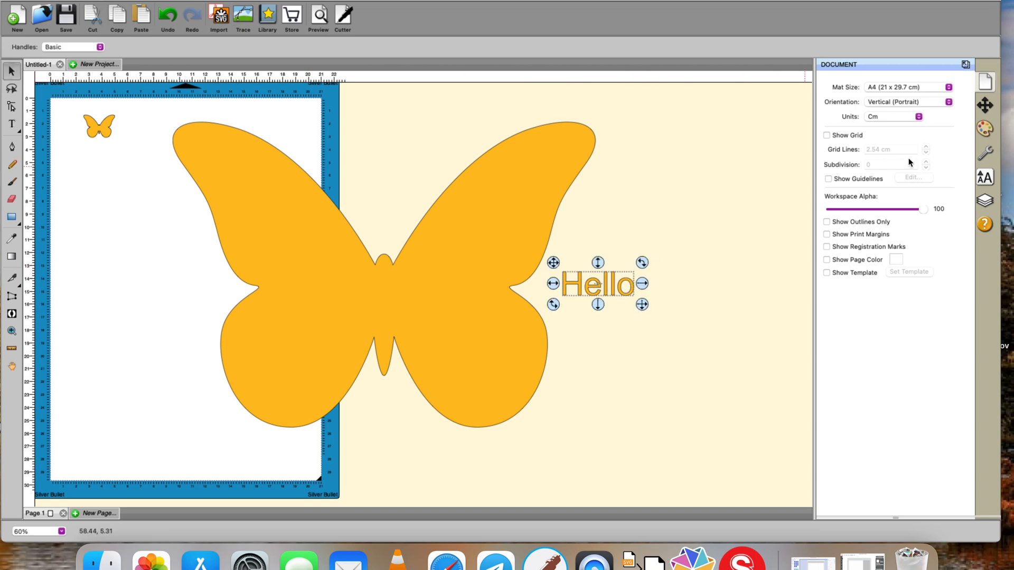
Step: Change the Hello text's font to An Unfortunate Event using the library's font list
left_click(985, 178)
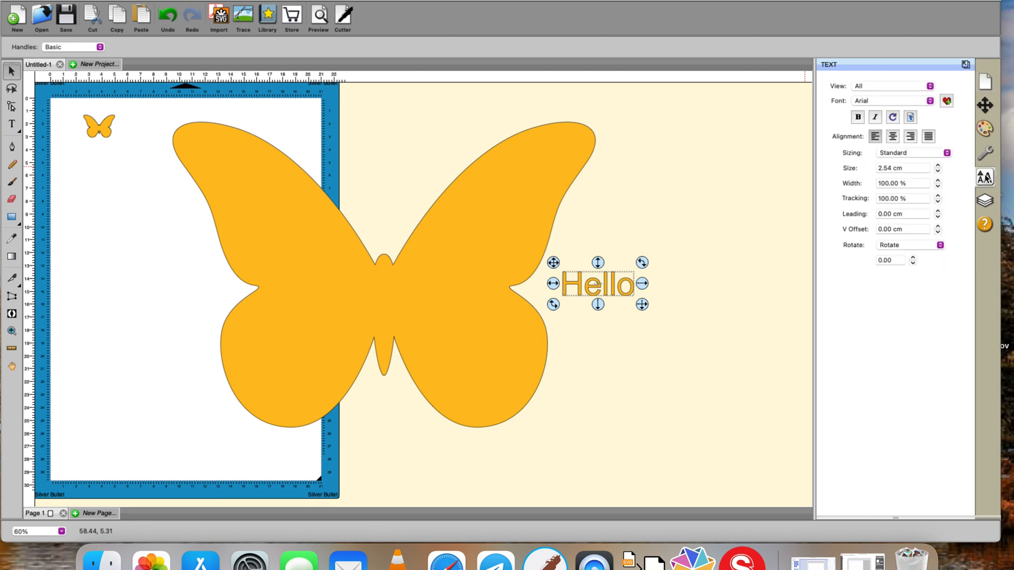
left_click(931, 103)
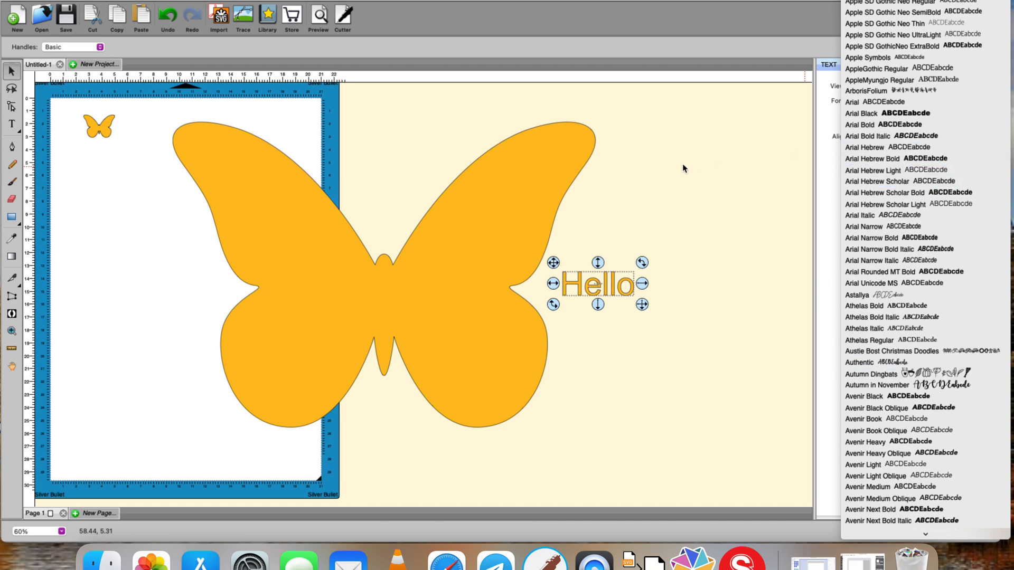
left_click(264, 16)
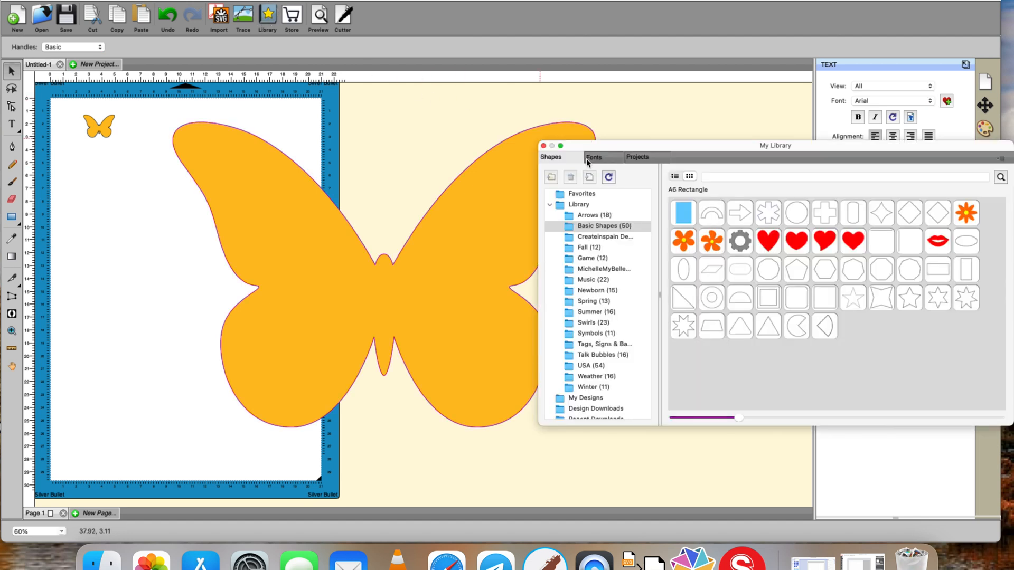
left_click(587, 158)
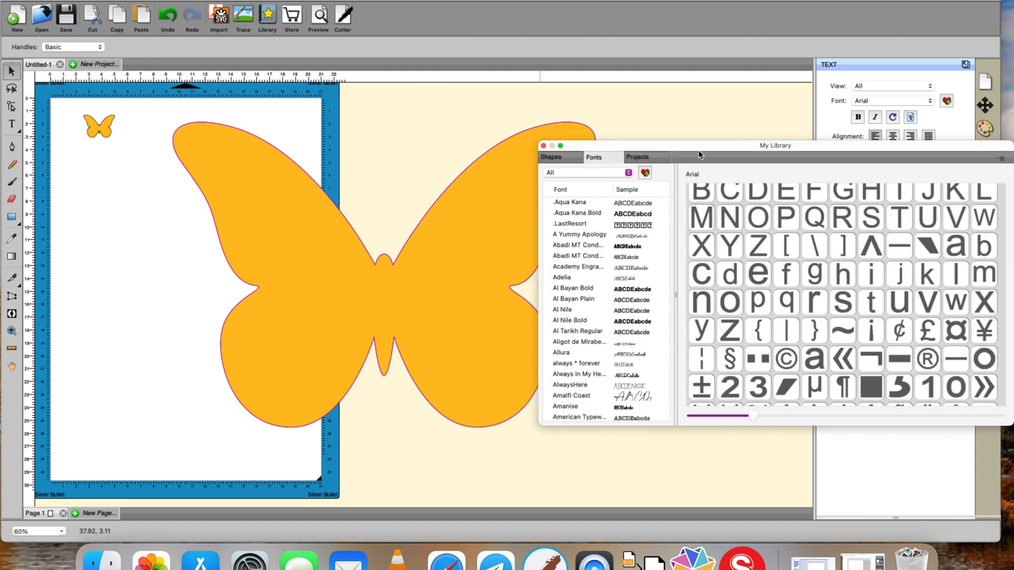
left_click_drag(698, 150, 798, 109)
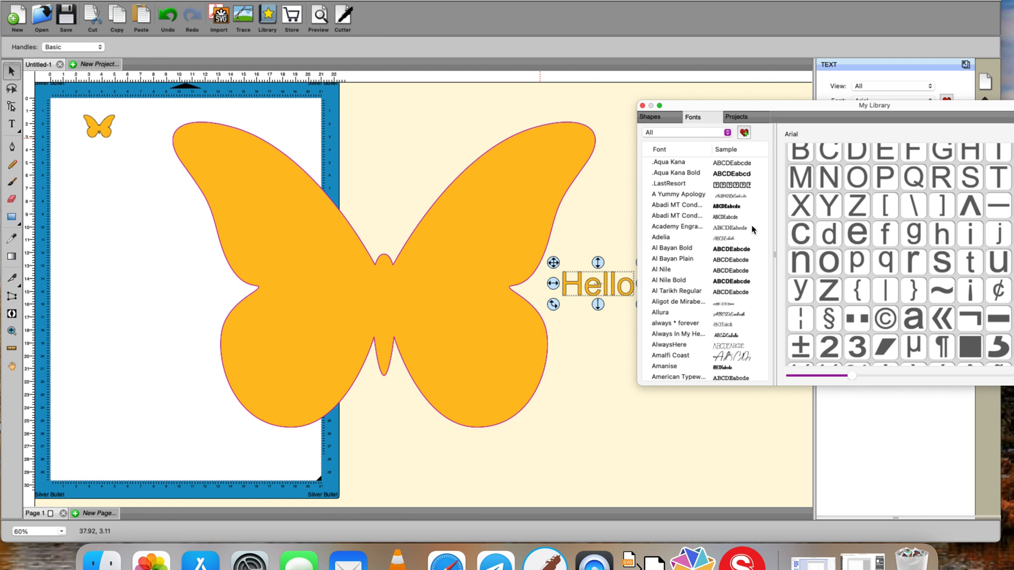
scroll(752, 228, "down", 10)
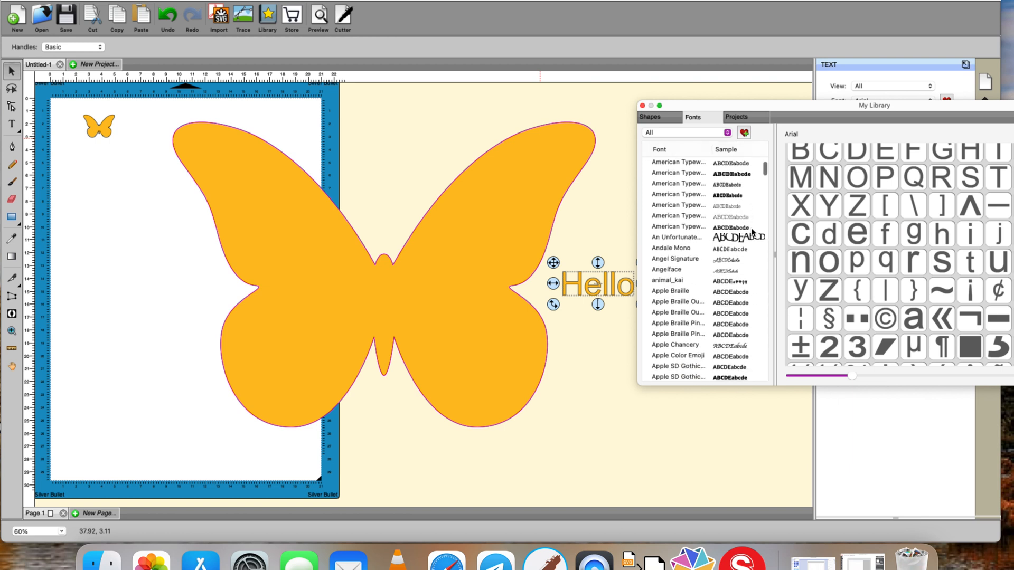
left_click(750, 238)
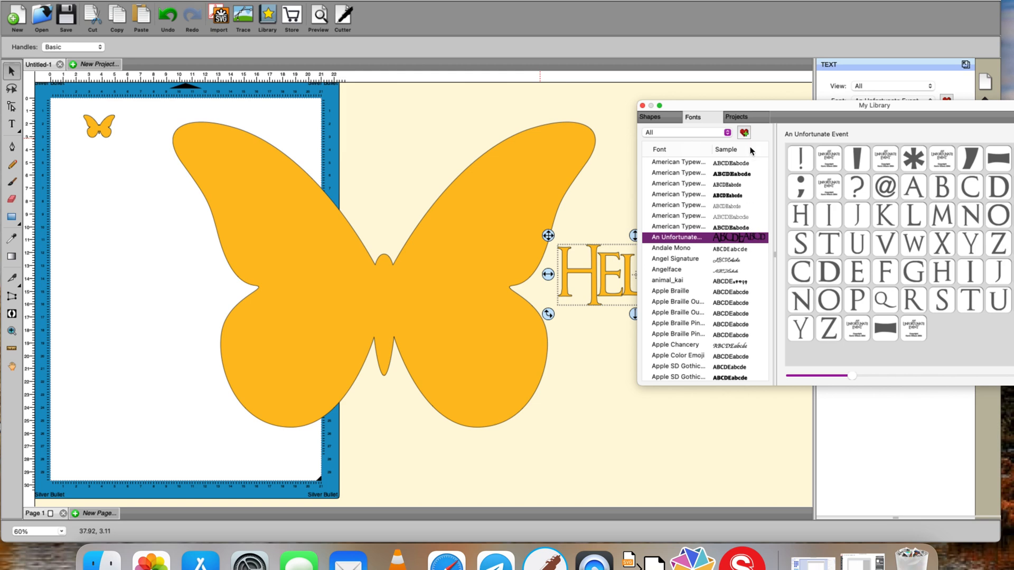
left_click(642, 105)
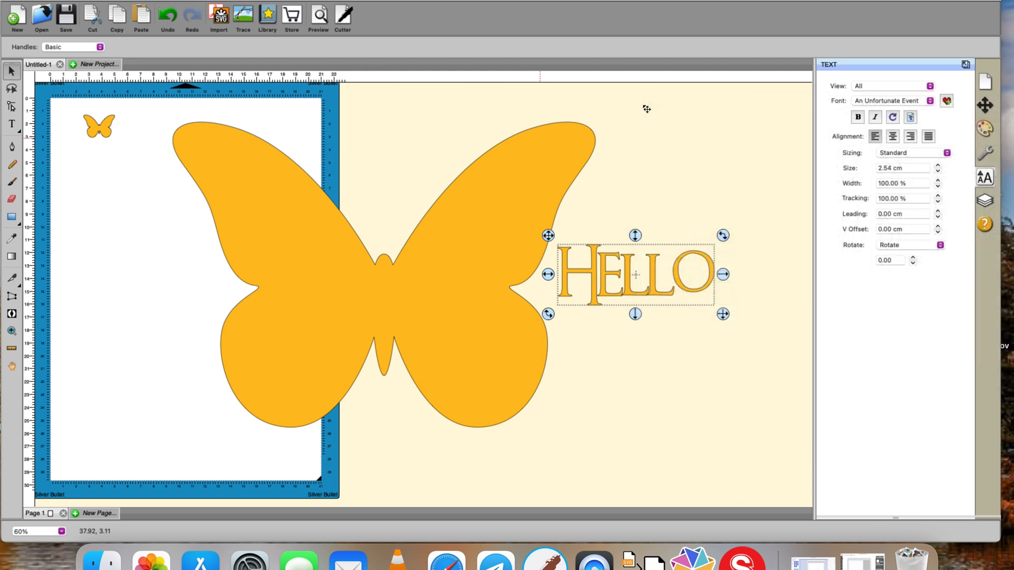
Step: Enlarge the Hello text proportionally and set its fill colour to black (000000)
left_click_drag(723, 314, 846, 374)
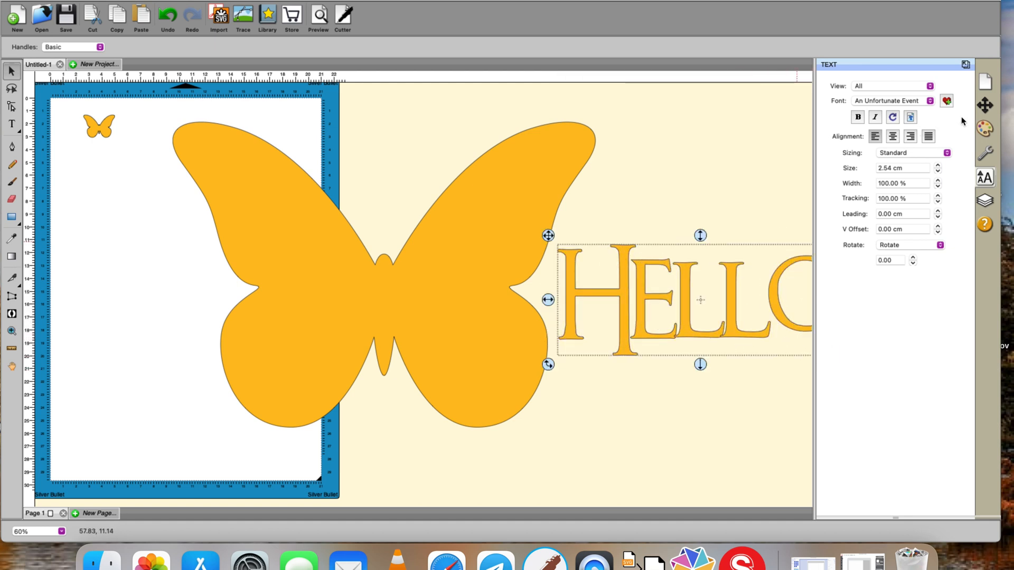
left_click(984, 129)
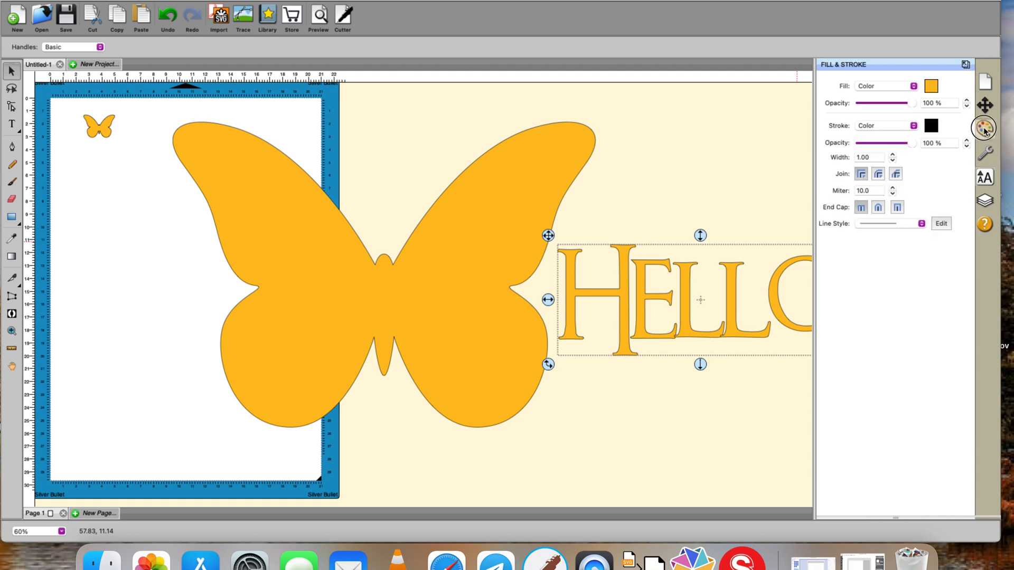
left_click(933, 88)
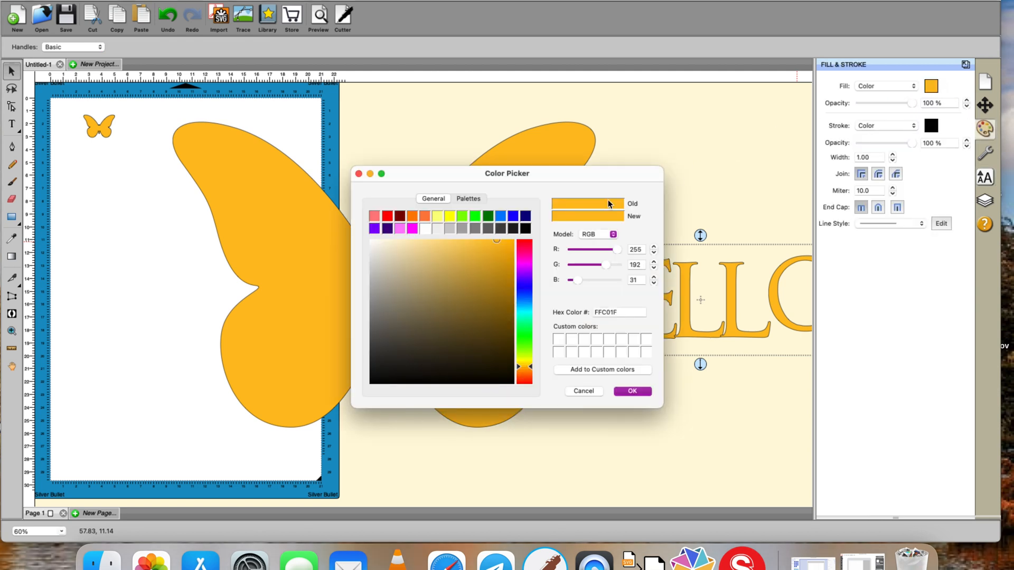
left_click(525, 228)
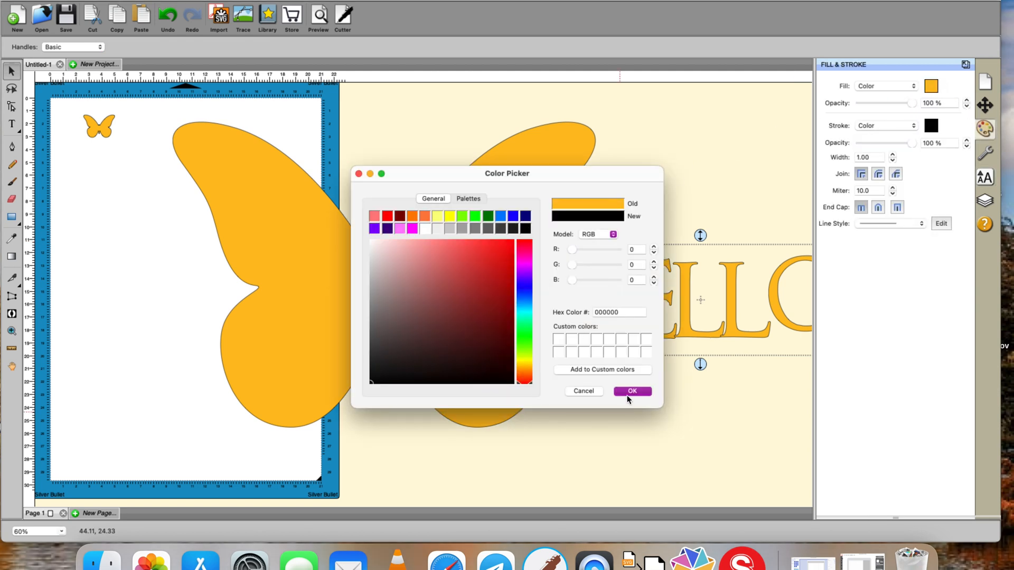
left_click(631, 392)
Step: Place the Hello text across the large butterfly, enlarged to span both wings, and copy it
left_click_drag(720, 331, 368, 309)
left_click_drag(493, 335, 623, 358)
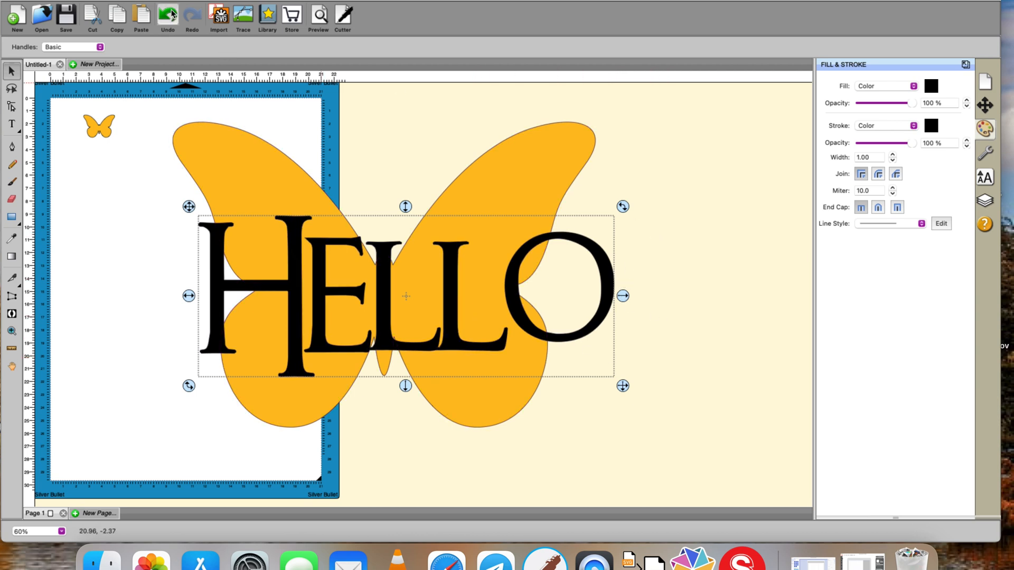
left_click(148, 0)
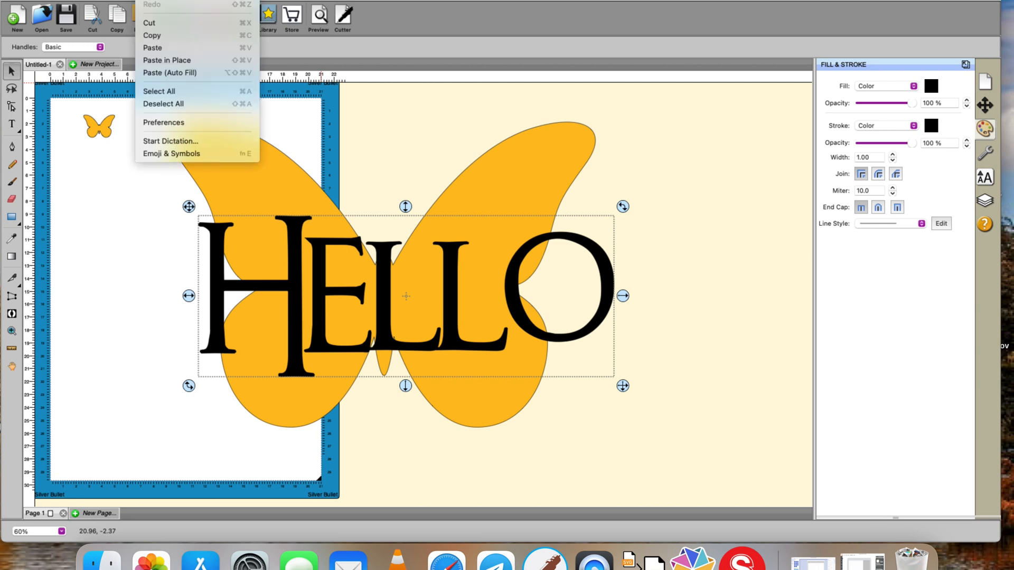
left_click(152, 35)
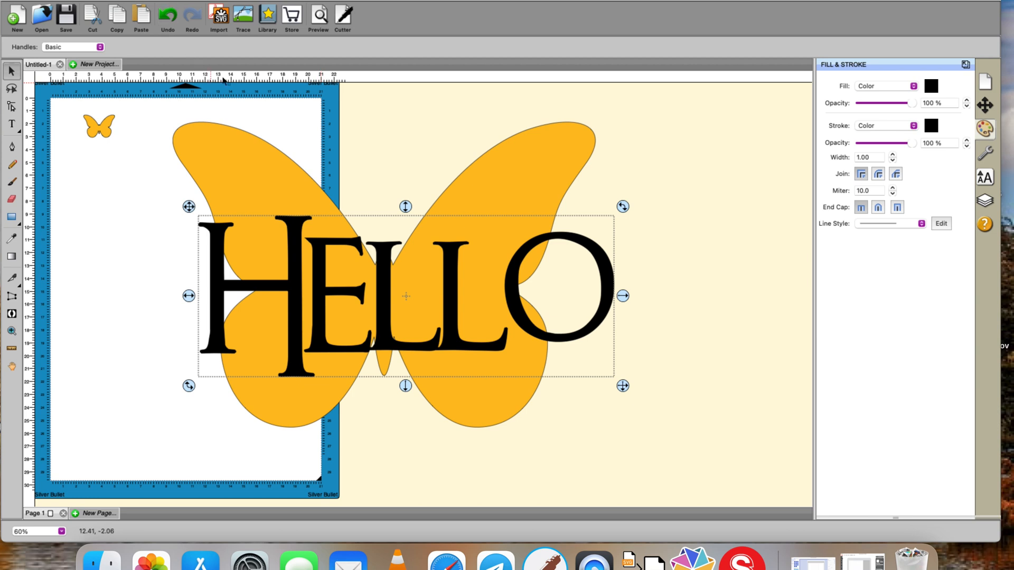
Step: Apply the Knockout effect to the Hello text and the large butterfly with a 0.20 cm gap
left_click_drag(145, 105, 717, 472)
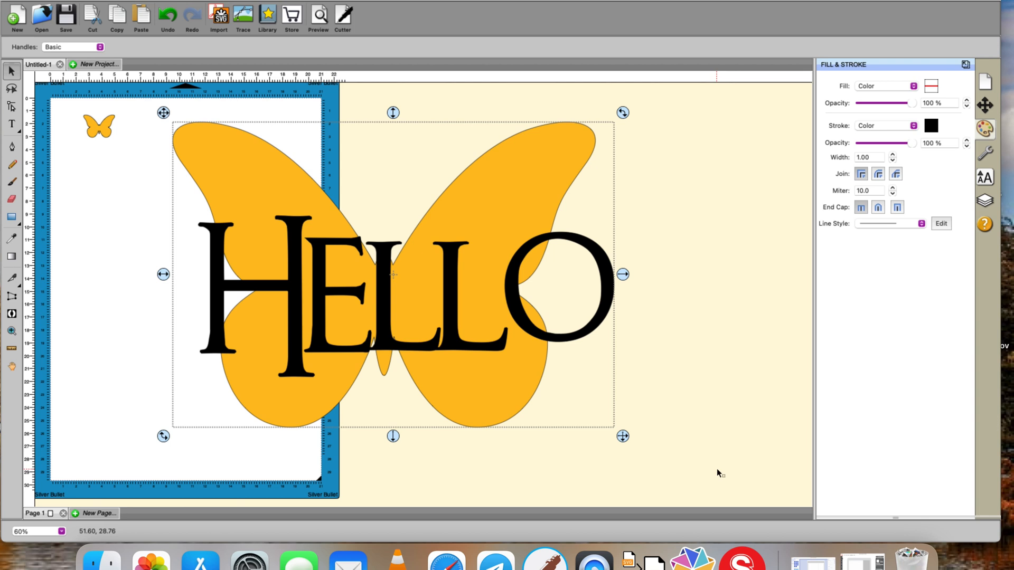
left_click(296, 0)
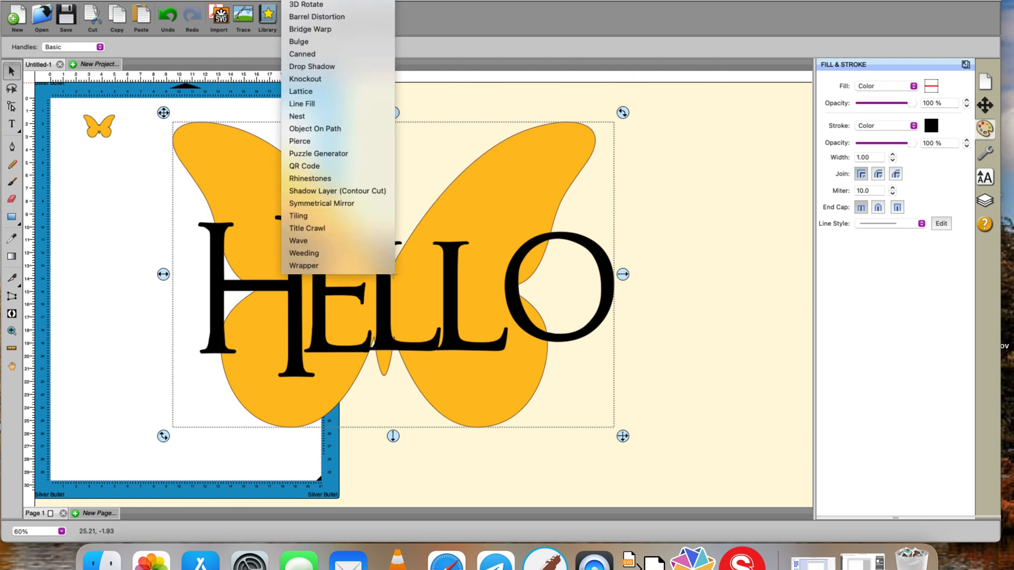
left_click(316, 80)
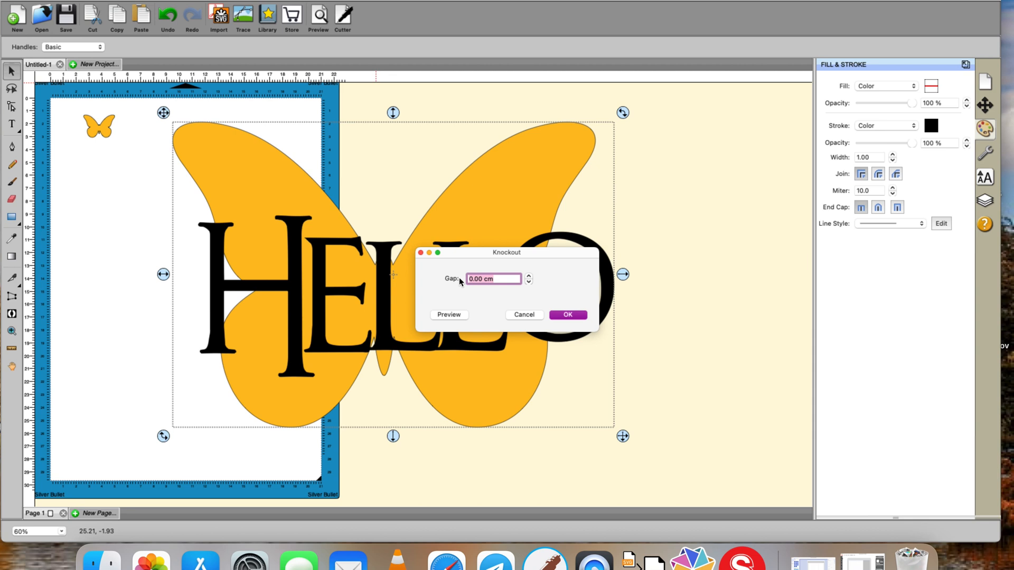
left_click(529, 275)
left_click(529, 275)
left_click(445, 315)
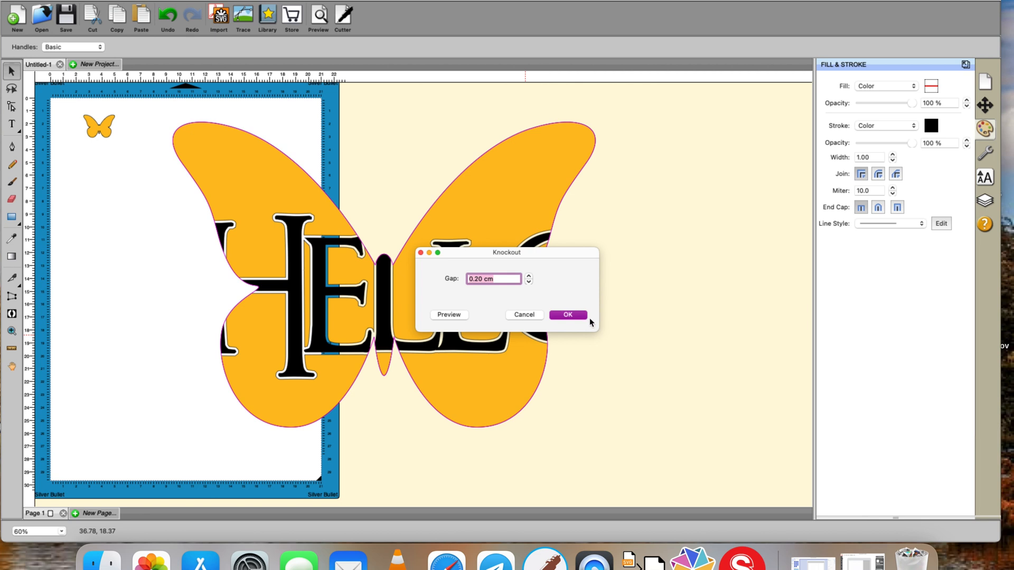
left_click(568, 314)
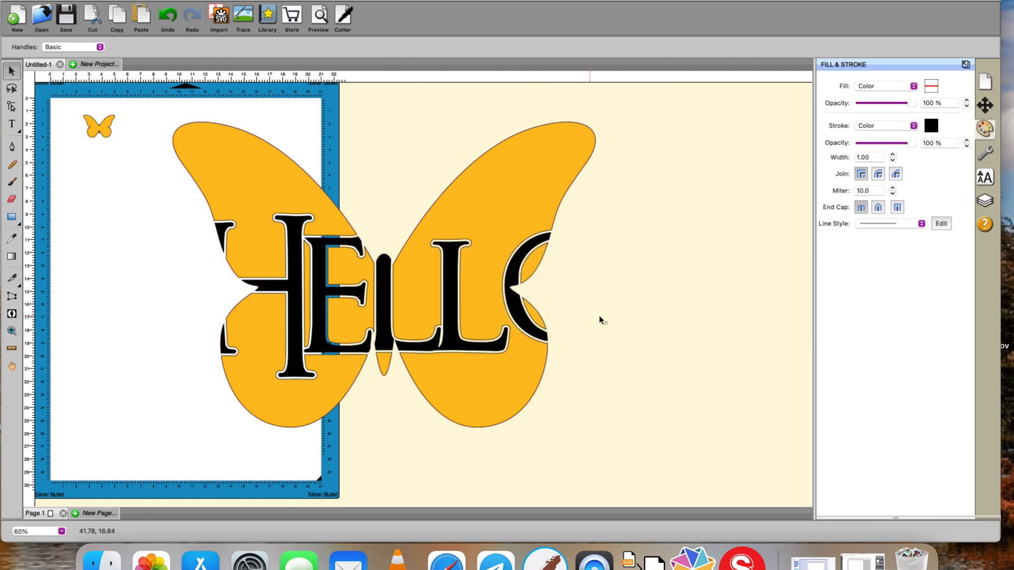
Step: Delete the clipped black lettering from the butterfly and paste the copied Hello text in place
left_click_drag(522, 268, 886, 409)
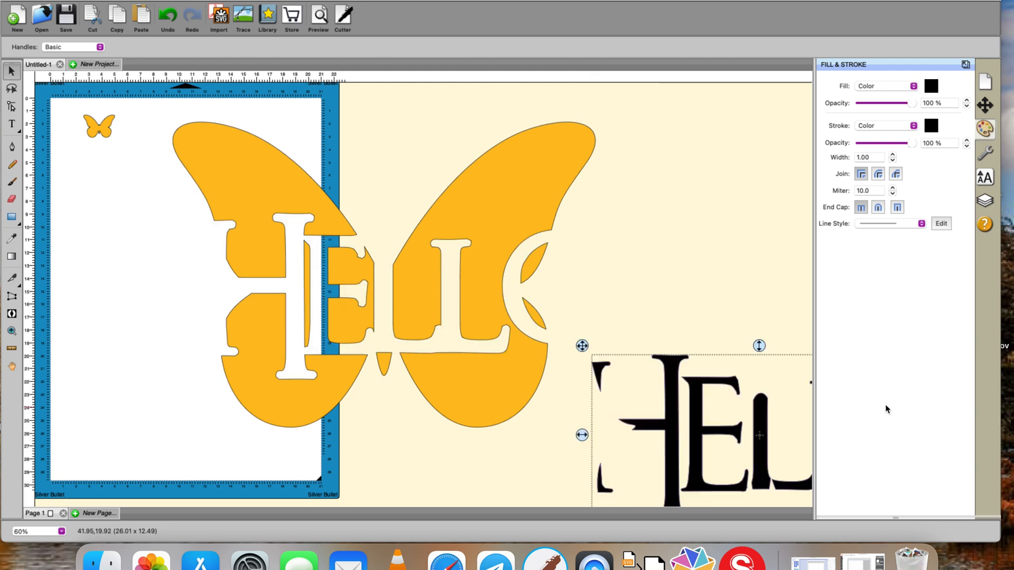
key("Delete")
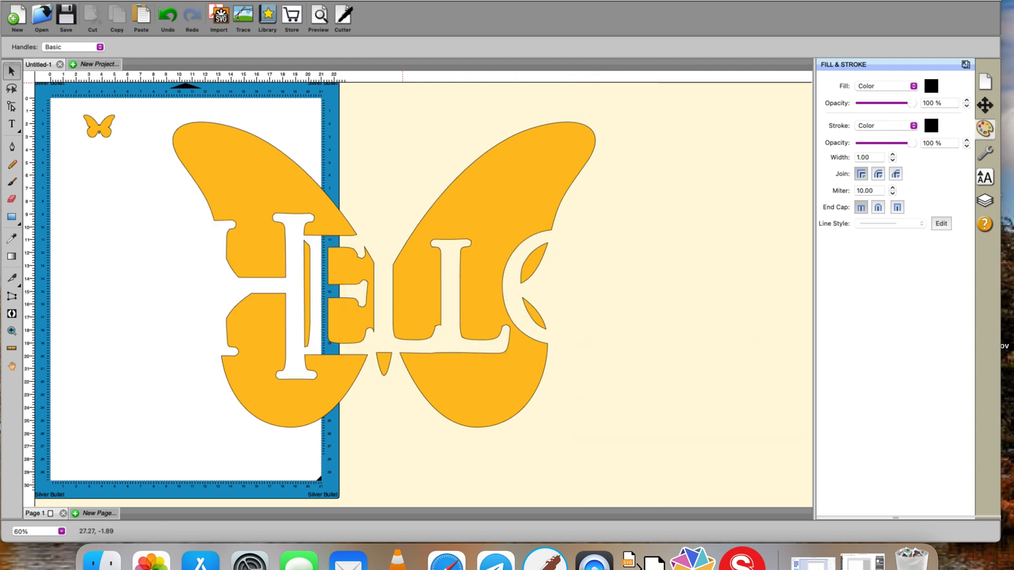
left_click(146, 0)
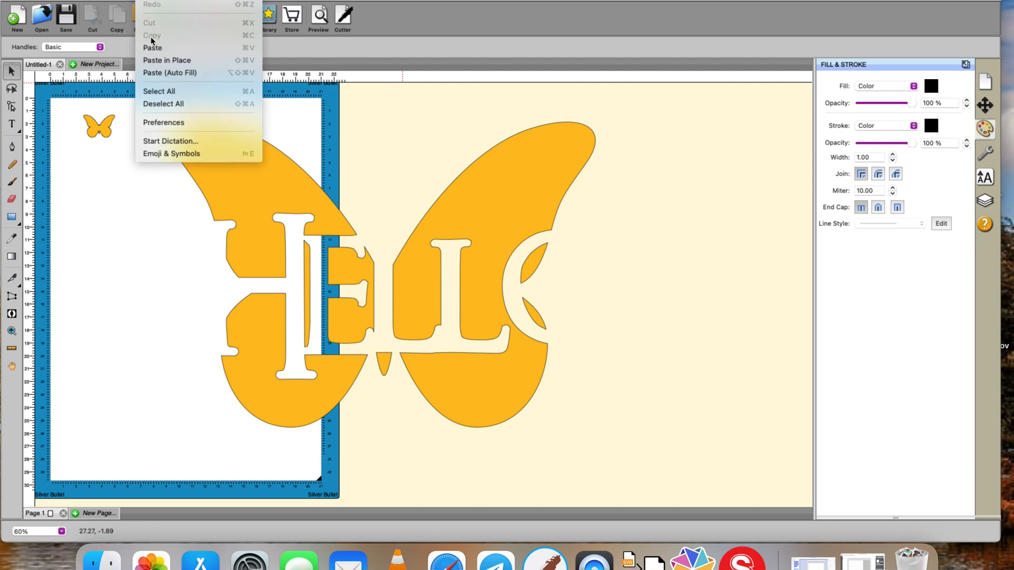
left_click(154, 61)
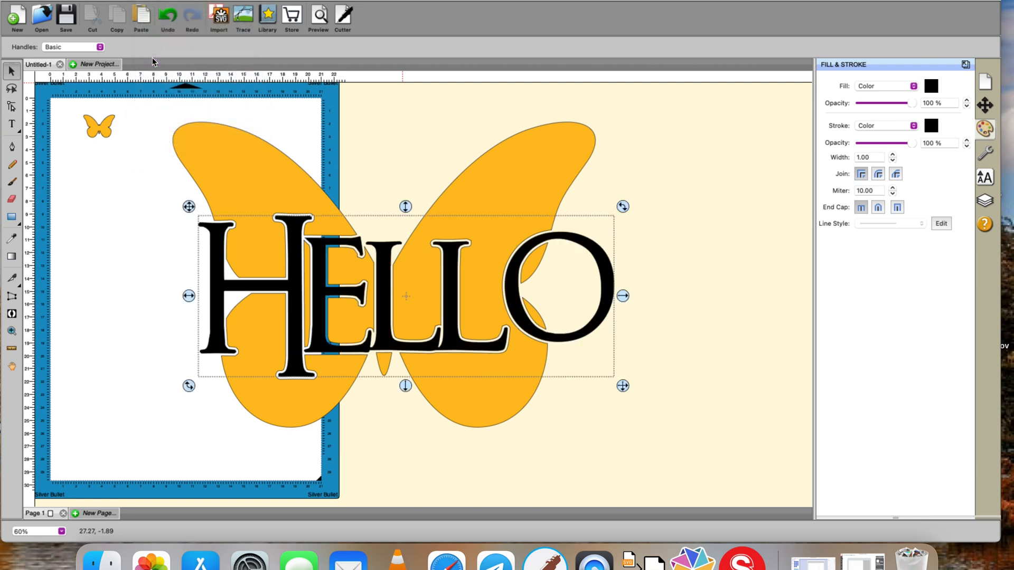
left_click(703, 248)
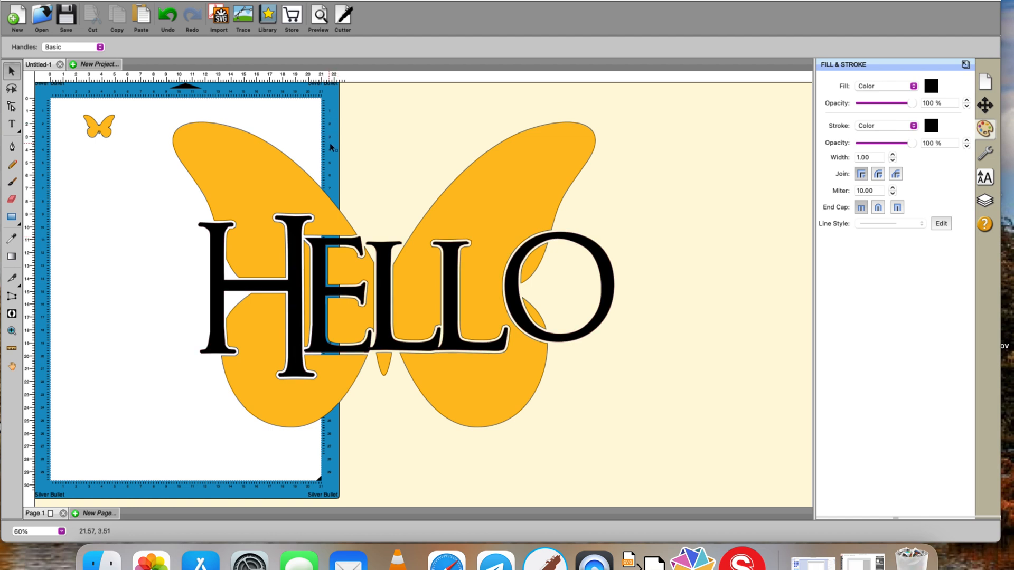
Step: Delete the large butterfly together with its Hello text, keeping only the small butterfly
left_click_drag(136, 100, 713, 514)
left_click_drag(496, 371, 644, 371)
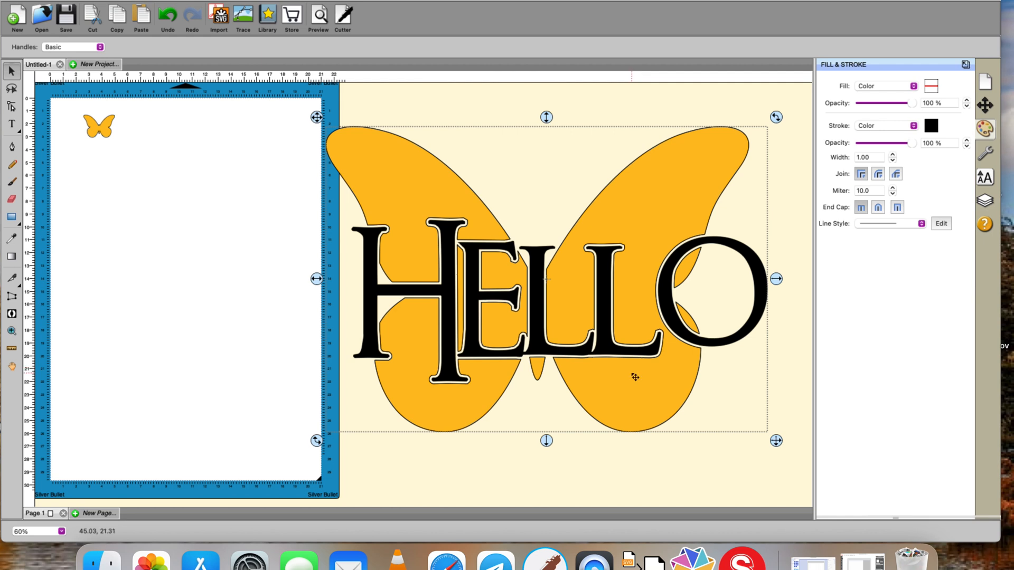
key("Delete")
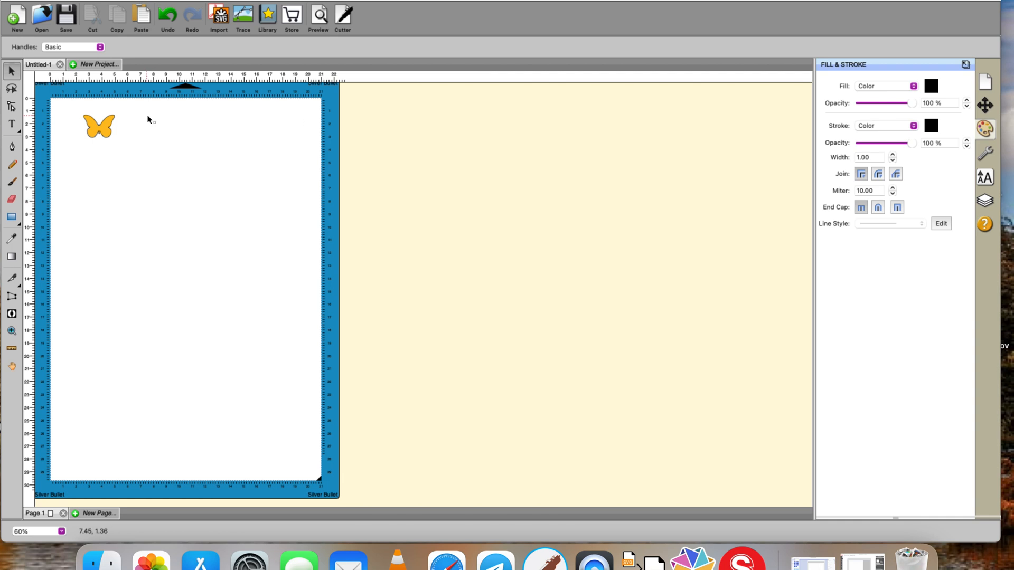
Step: Open the duplicate settings for the small butterfly and set the total columns to 10
left_click(107, 131)
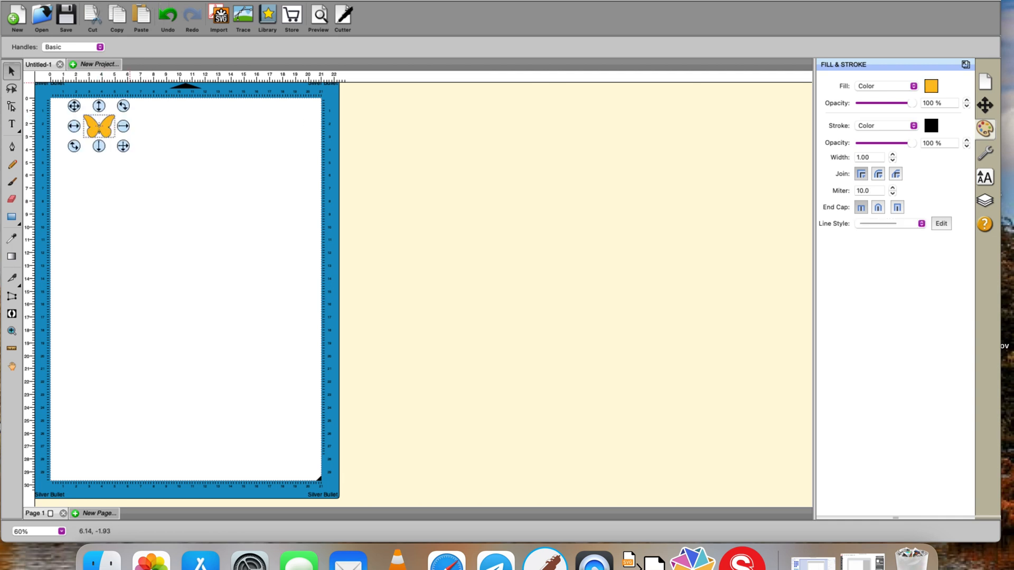
left_click(177, 0)
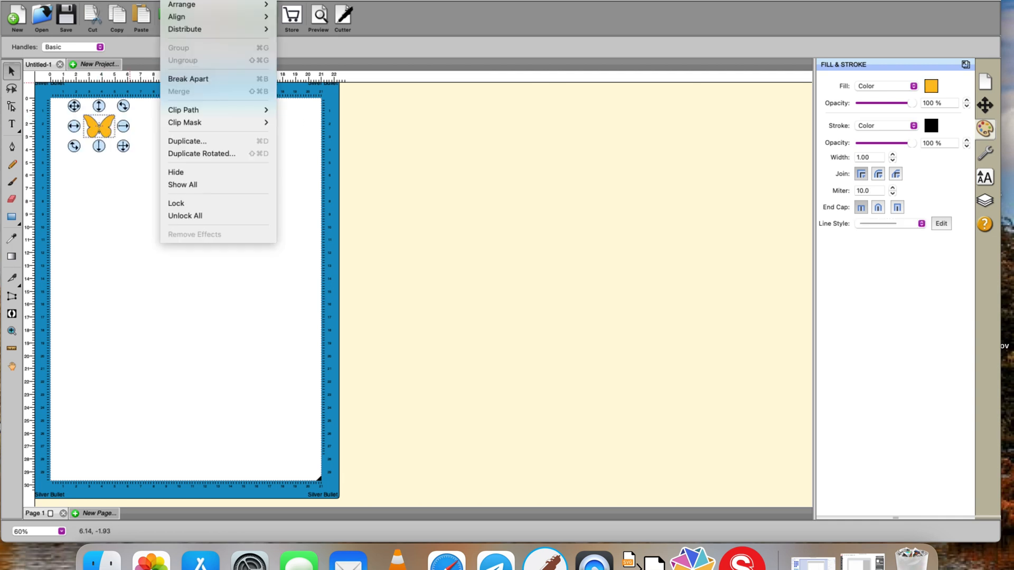
left_click(196, 142)
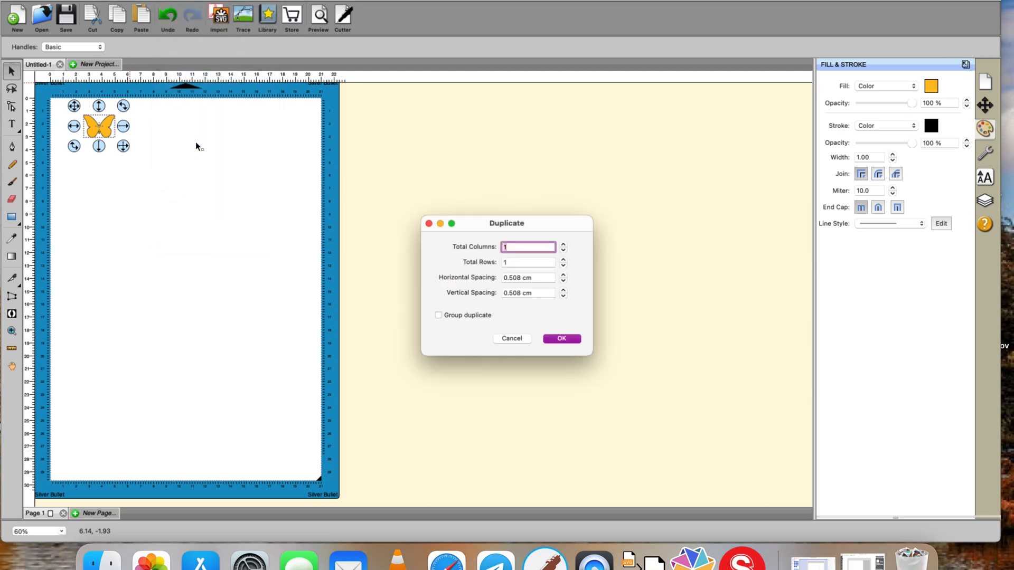
left_click(563, 245)
left_click(563, 244)
left_click(563, 244)
left_click(563, 244)
left_click(563, 244)
left_click(563, 244)
left_click(563, 245)
left_click(564, 244)
left_click(563, 245)
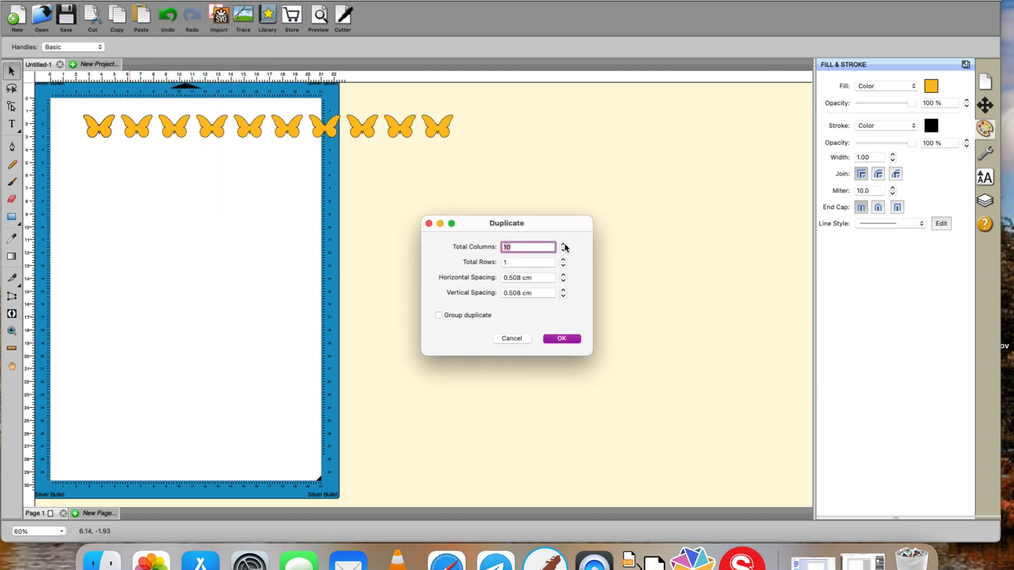
Step: Set the total rows to 10, enable group duplicate and create the butterfly grid
left_click(563, 259)
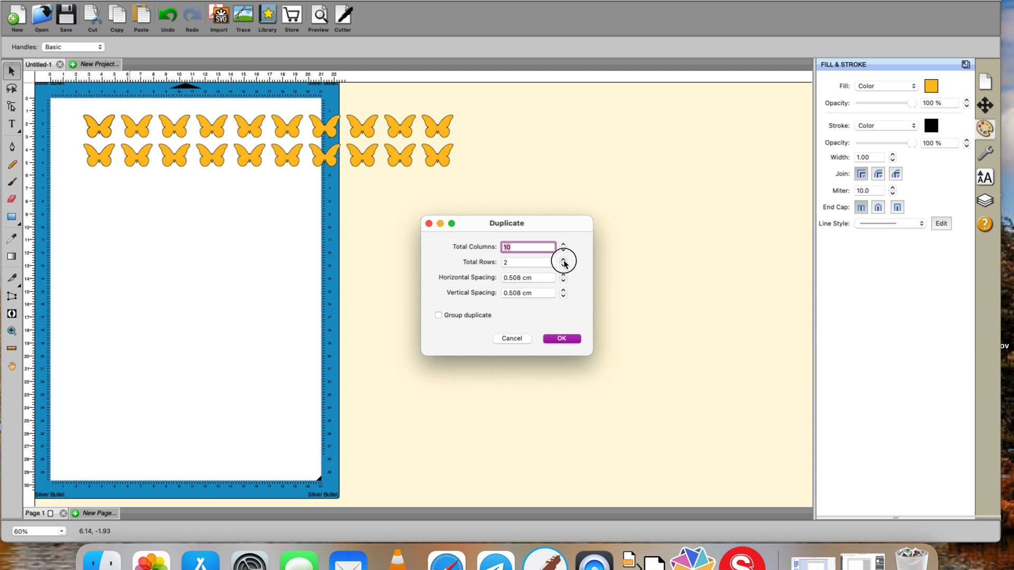
left_click(564, 259)
left_click(563, 260)
left_click(563, 259)
left_click(563, 259)
left_click(563, 259)
left_click(563, 259)
left_click(563, 259)
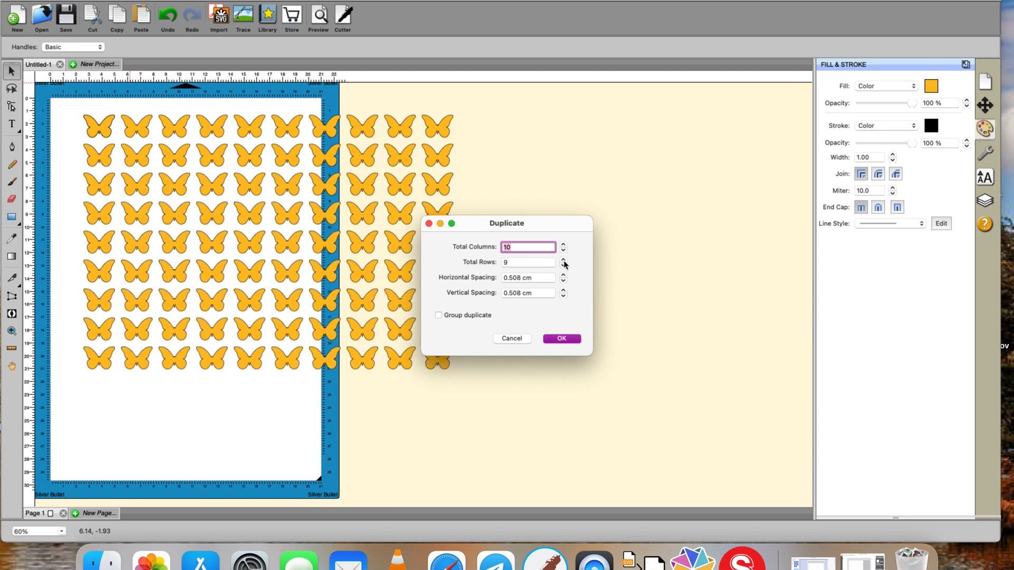
left_click(563, 259)
left_click(439, 315)
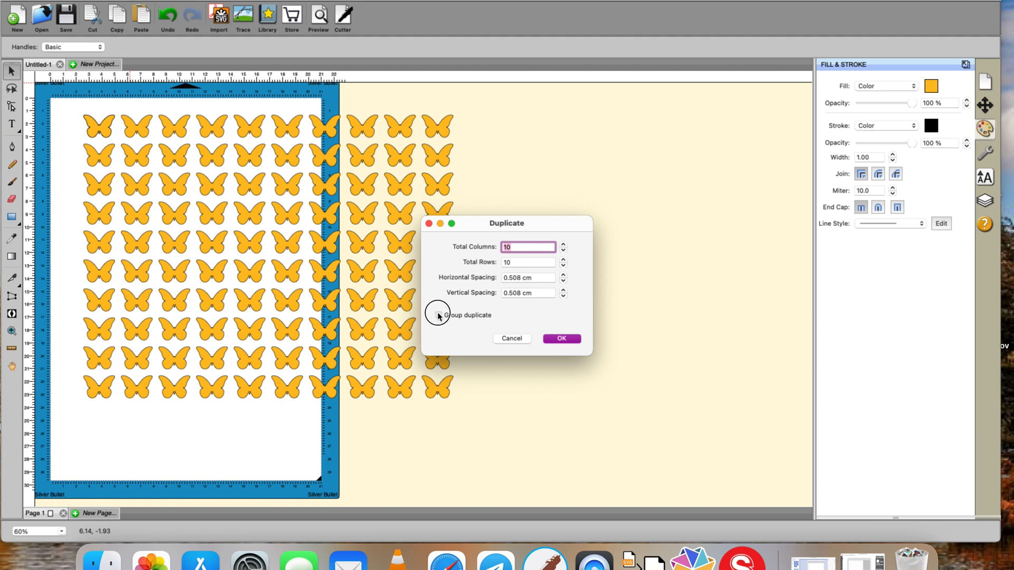
left_click(569, 339)
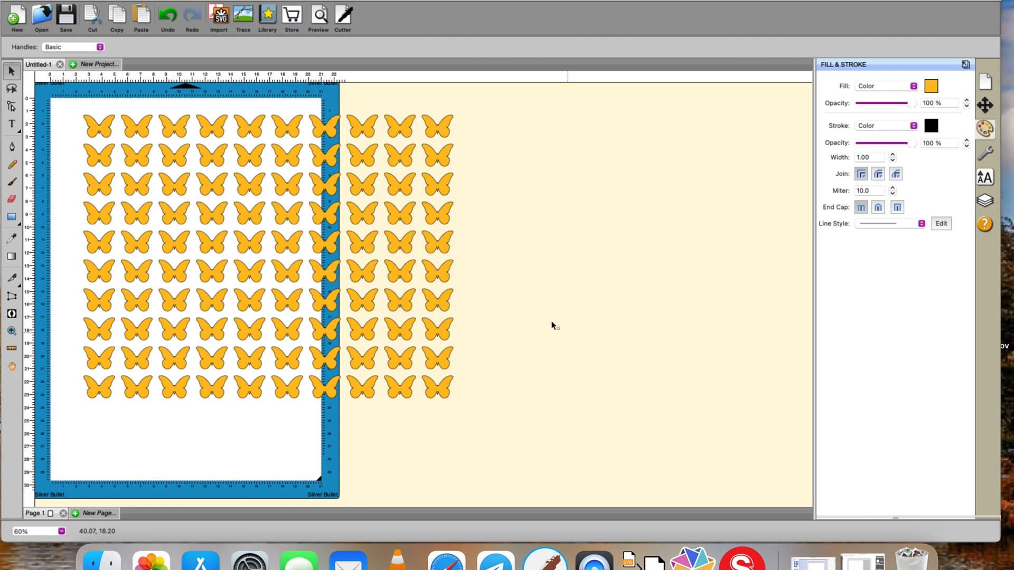
Step: Add the text Hello in the empty area beside the butterfly grid
left_click(12, 123)
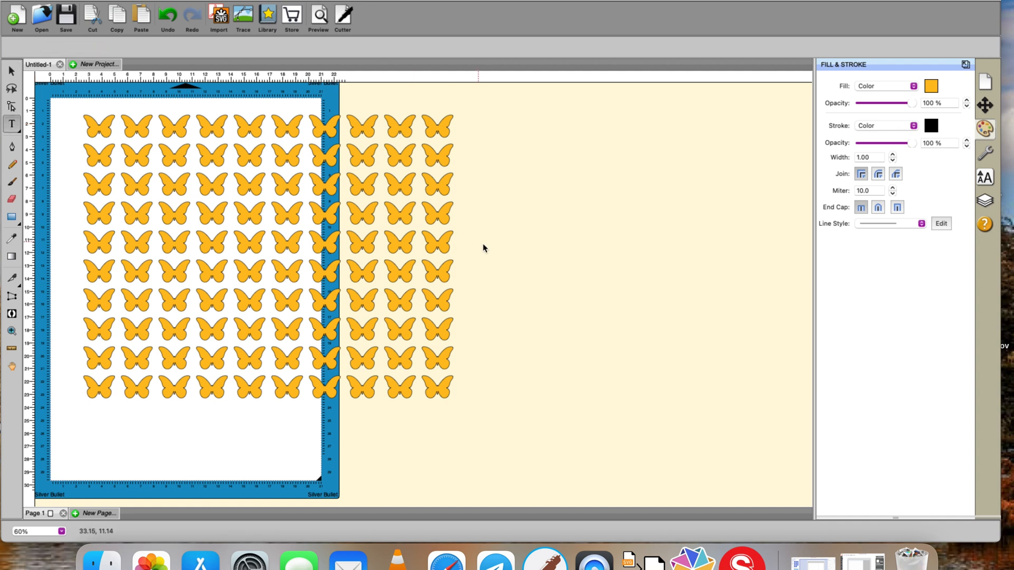
left_click(496, 255)
type("HELLO")
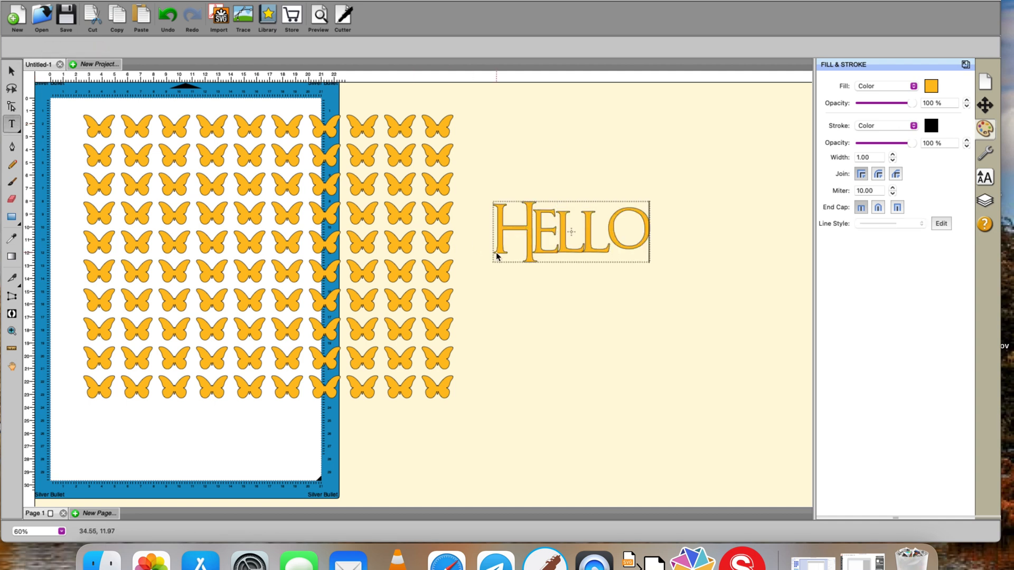
left_click(477, 173)
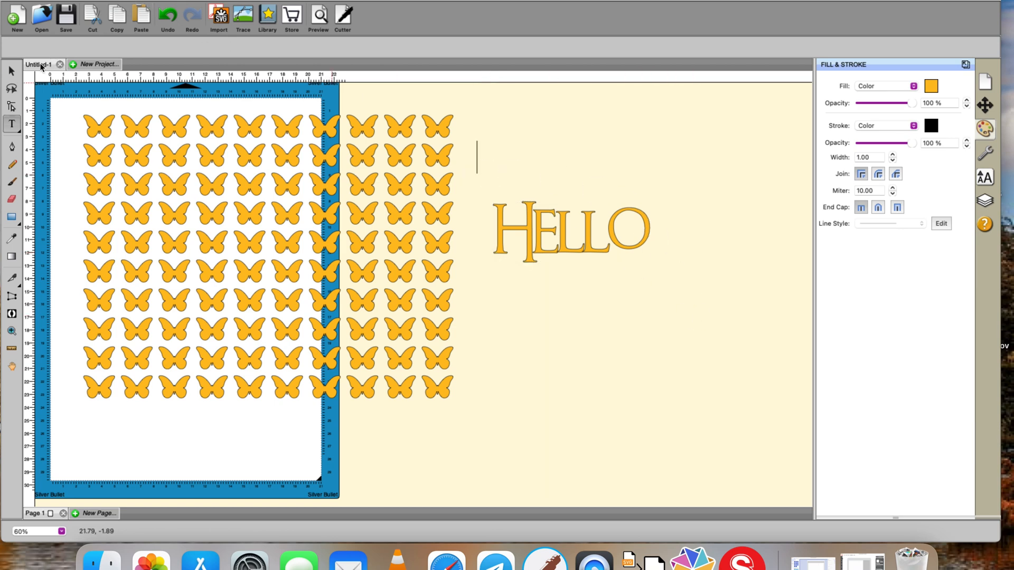
Step: Change the fill colour of the Hello text to black (000000)
left_click(11, 70)
left_click_drag(469, 174, 739, 327)
left_click(931, 85)
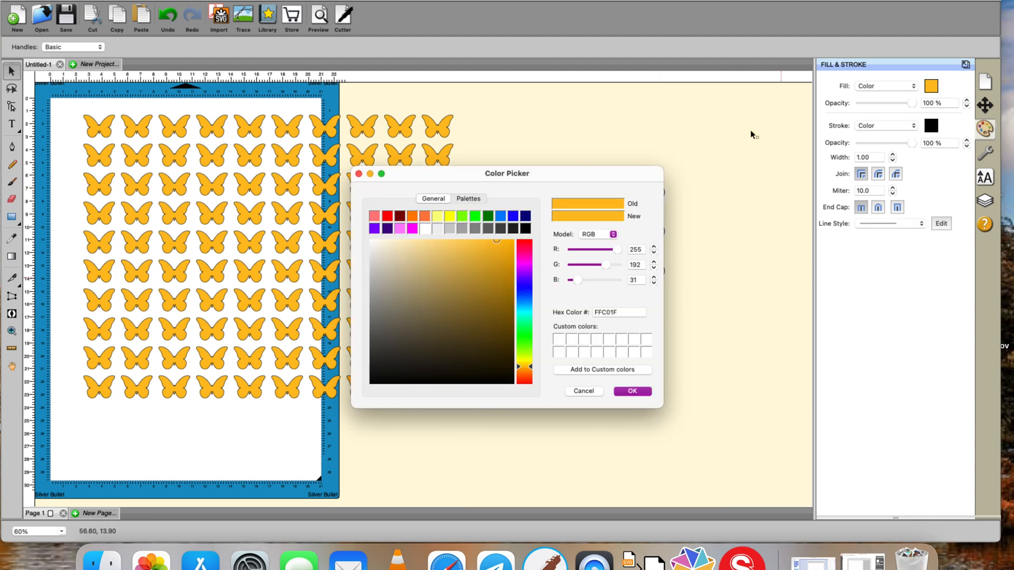
left_click(524, 228)
left_click(632, 391)
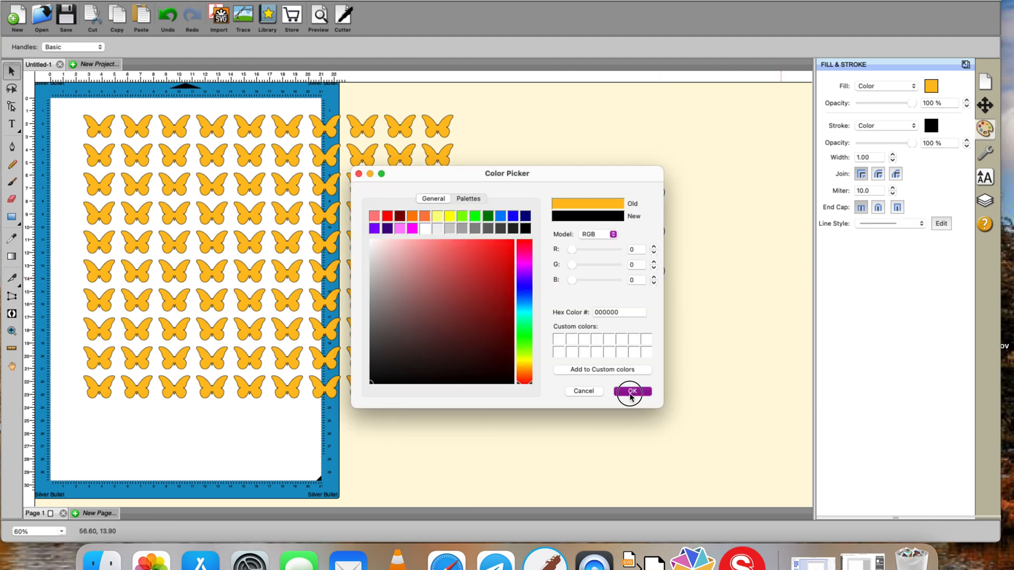
Step: Enlarge the Hello text, place it over the middle rows of the butterfly grid and copy it
left_click_drag(658, 270, 775, 388)
left_click_drag(734, 290, 361, 276)
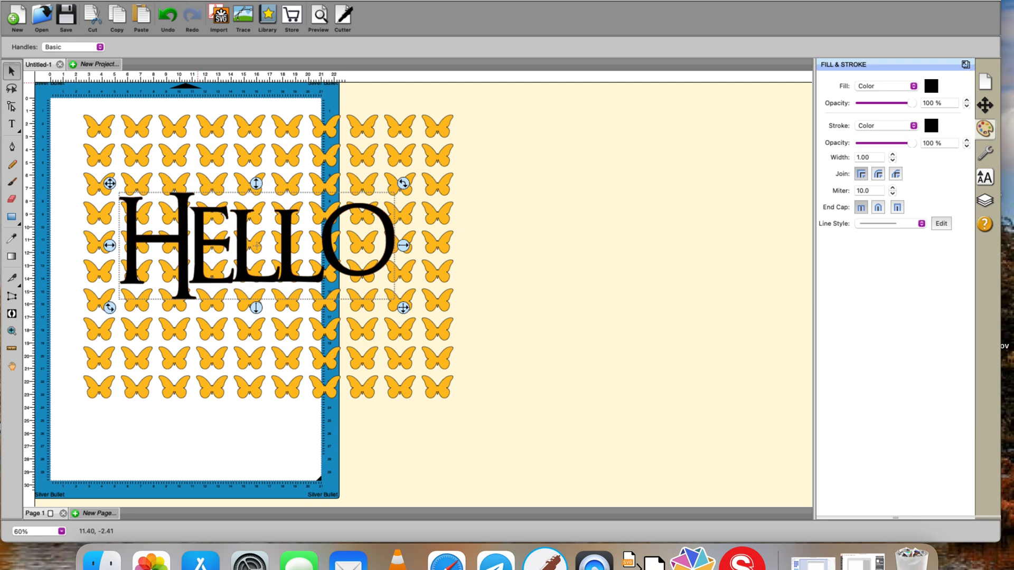
left_click(148, 0)
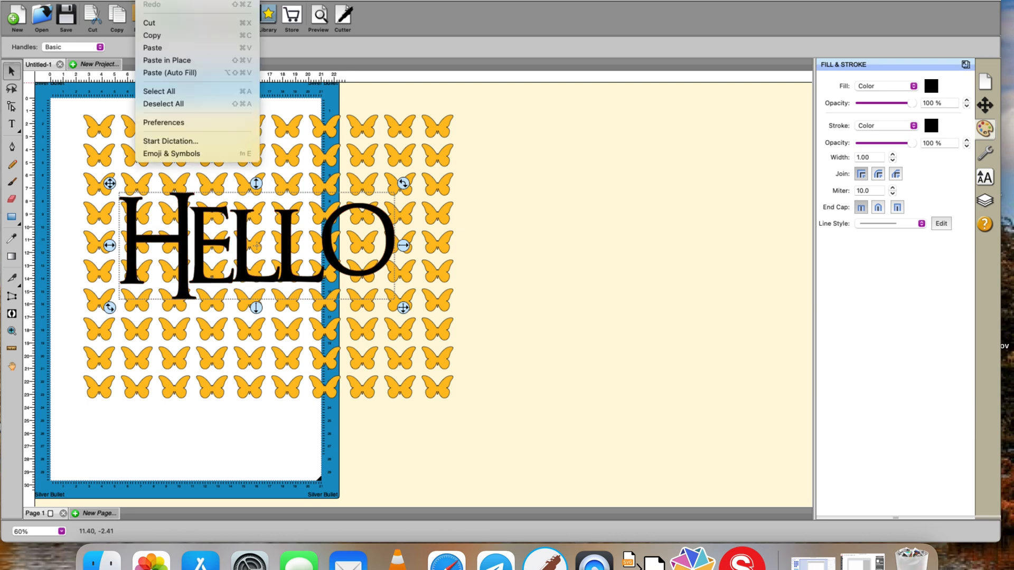
left_click(154, 36)
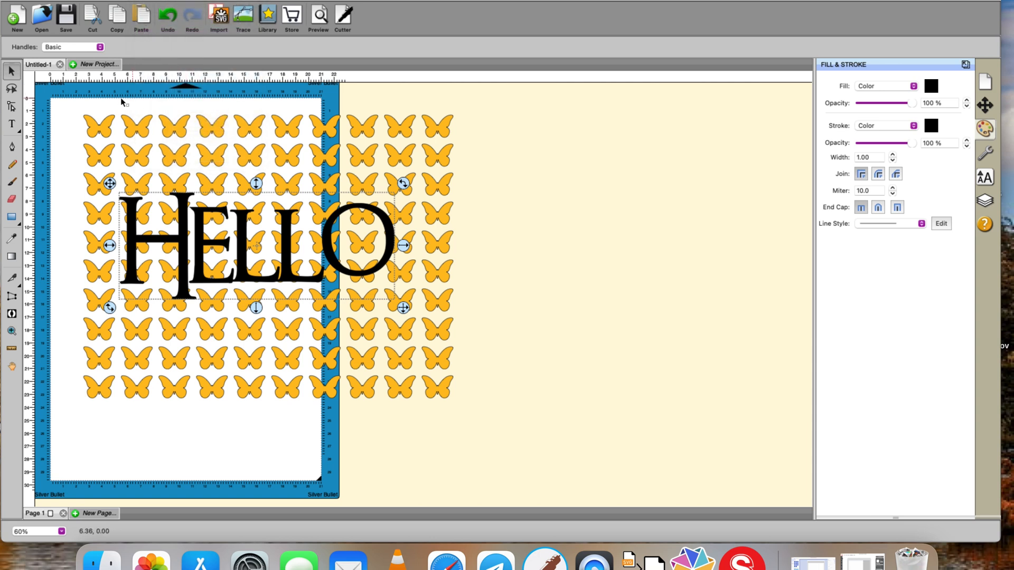
Step: Apply the Knockout effect to the Hello text and the butterfly grid with a 0.20 cm gap
left_click_drag(62, 100, 559, 496)
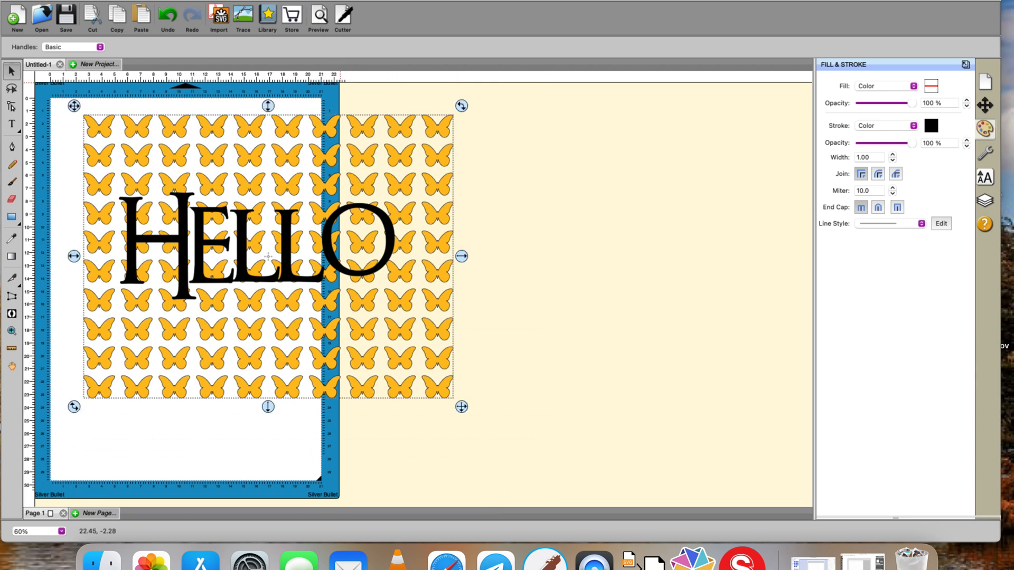
left_click(304, 0)
left_click(318, 77)
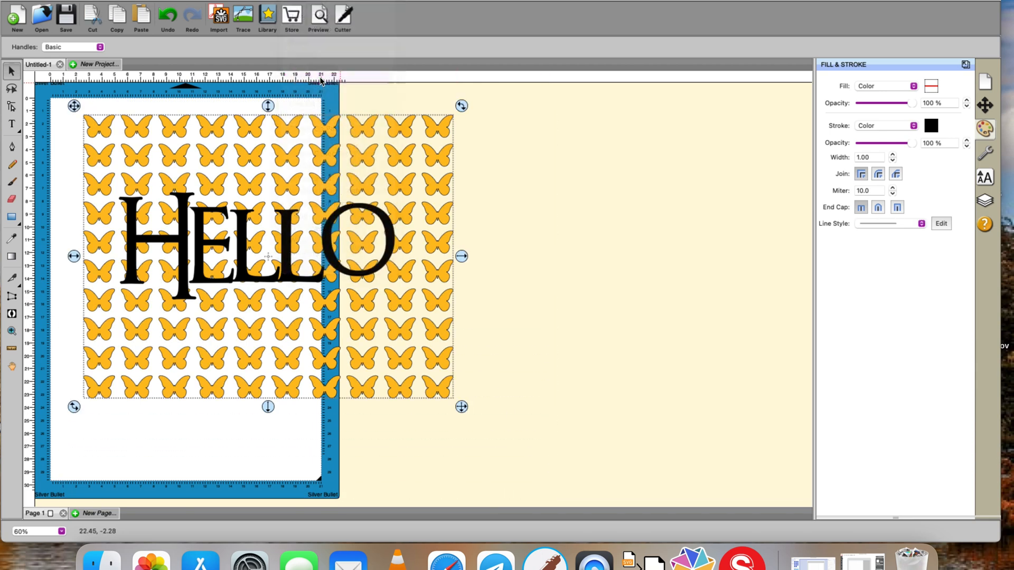
left_click(529, 276)
left_click(528, 276)
left_click(458, 315)
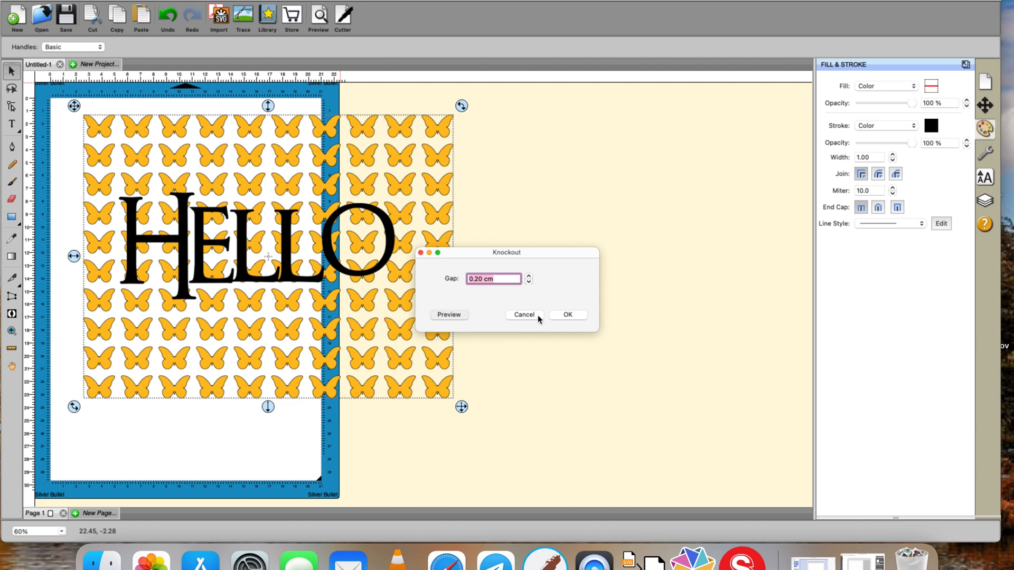
left_click(559, 315)
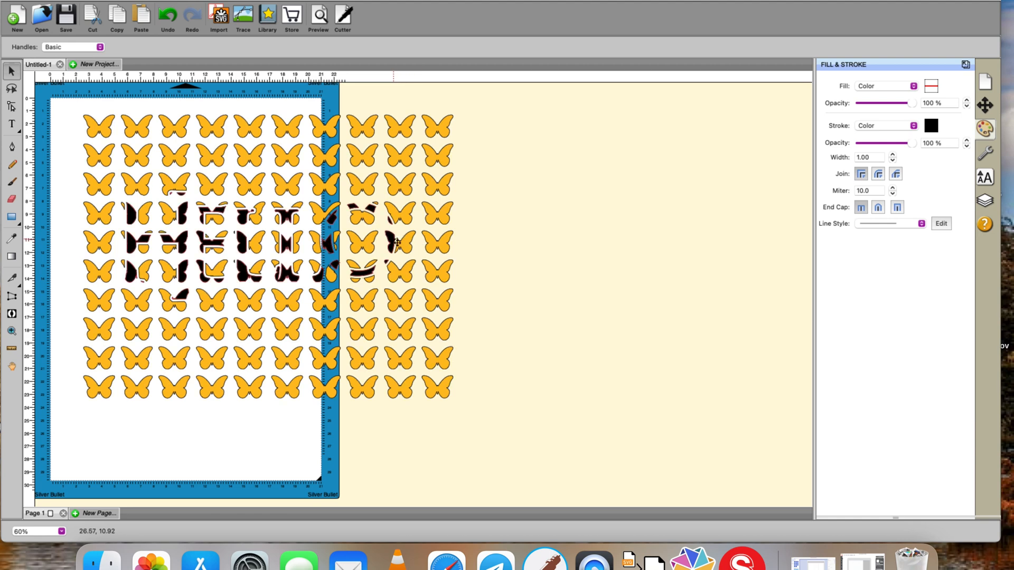
Step: Move the clipped black lettering off the grid, paste the copied Hello text in place and delete the clipped lettering
left_click_drag(396, 242, 774, 259)
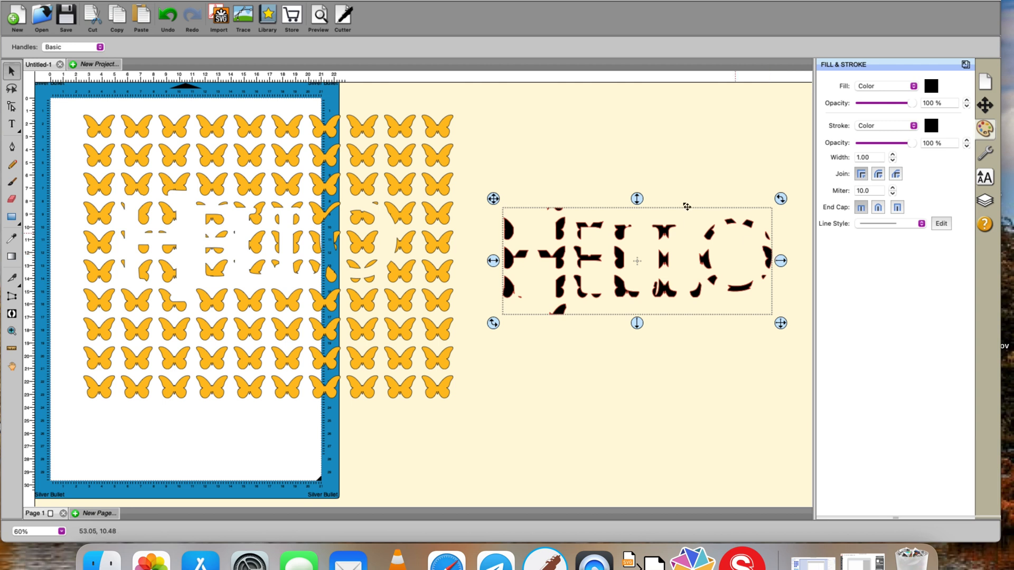
left_click(146, 0)
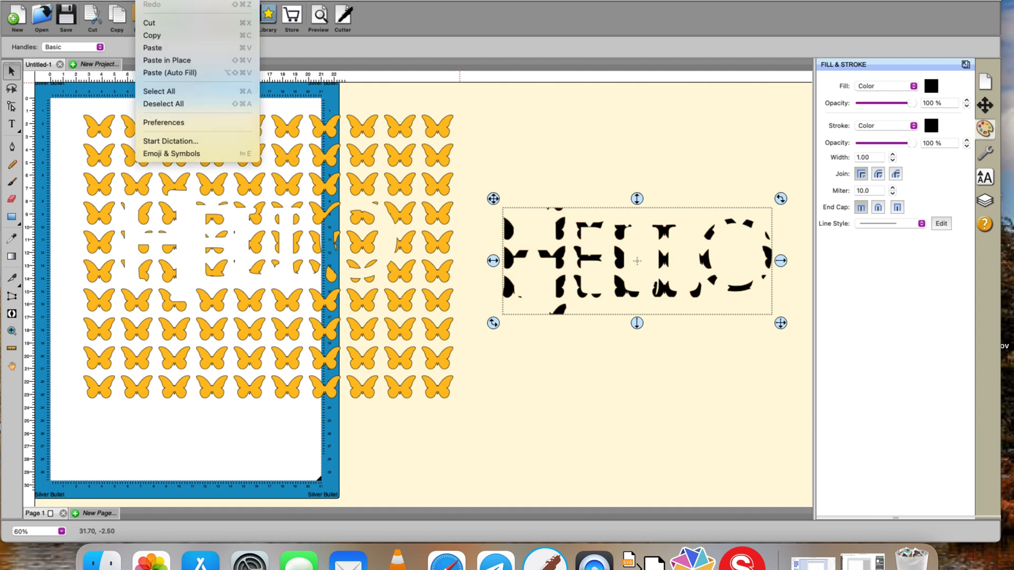
left_click(158, 62)
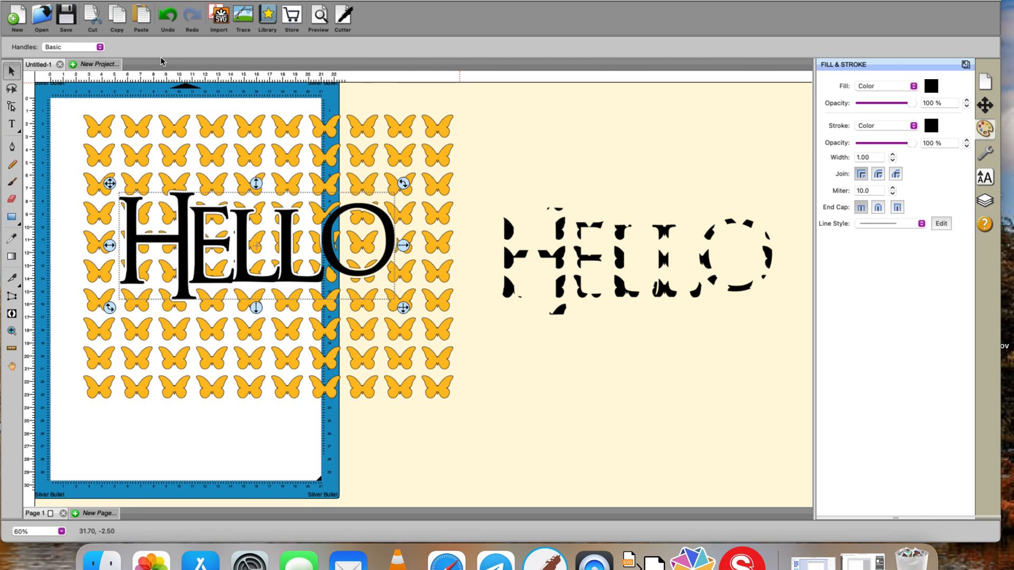
left_click(572, 378)
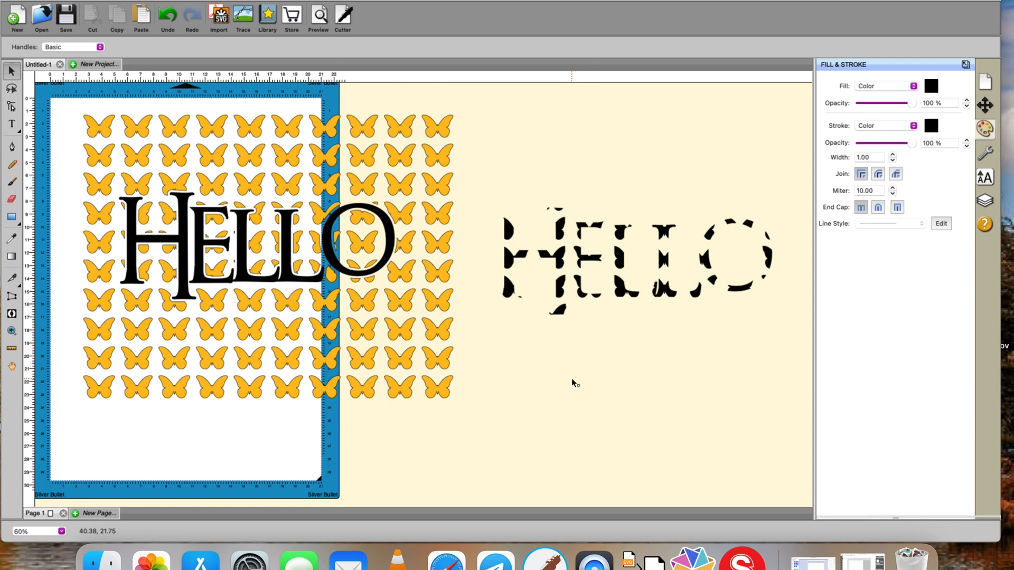
left_click_drag(486, 189, 853, 375)
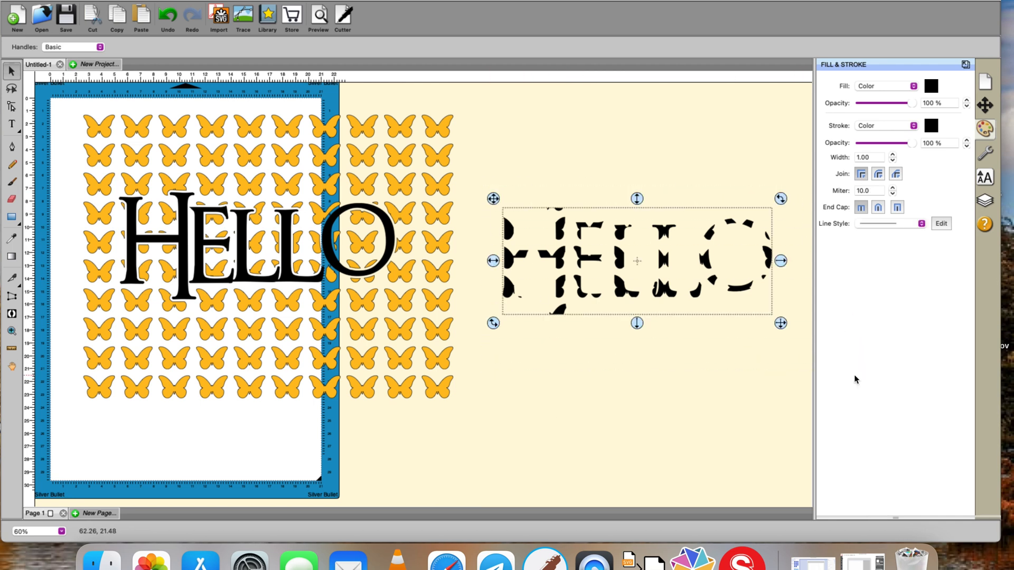
key("Delete")
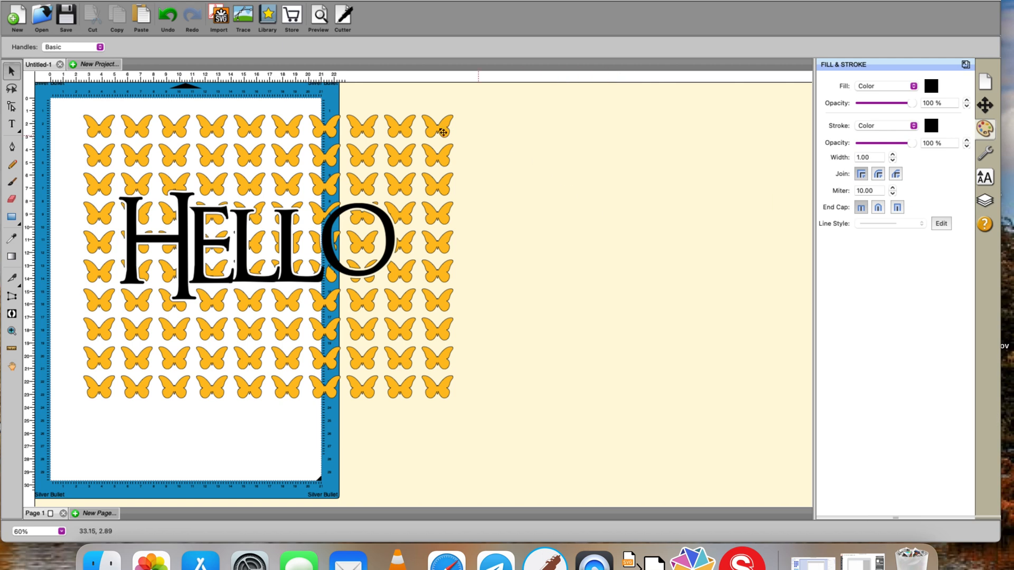
Step: Shrink the butterfly grid together with its Hello text and move the design off the page onto the empty canvas beside it
left_click_drag(65, 103, 572, 428)
left_click(463, 402)
left_click_drag(464, 403, 305, 288)
left_click_drag(227, 185, 570, 230)
left_click(614, 414)
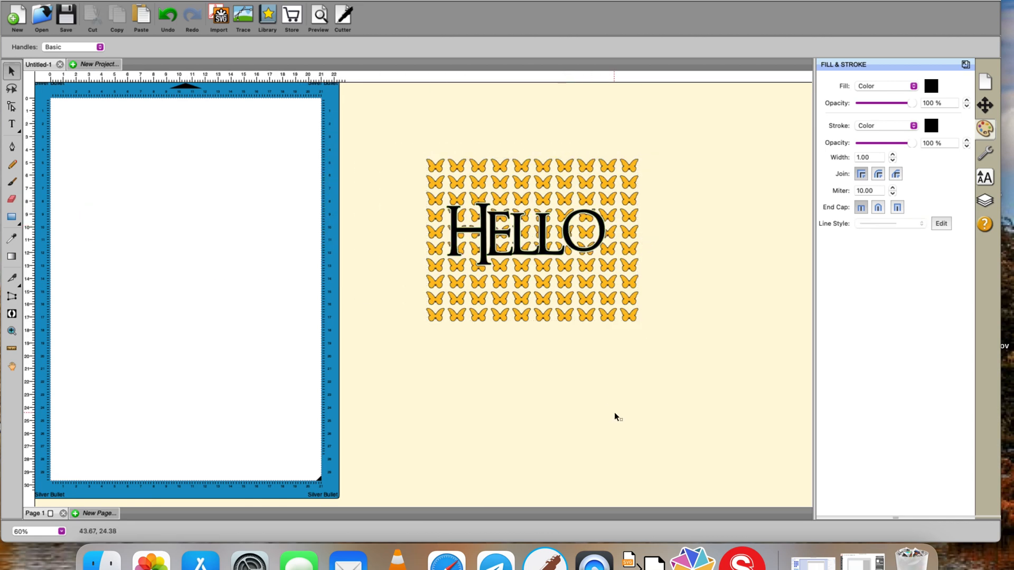